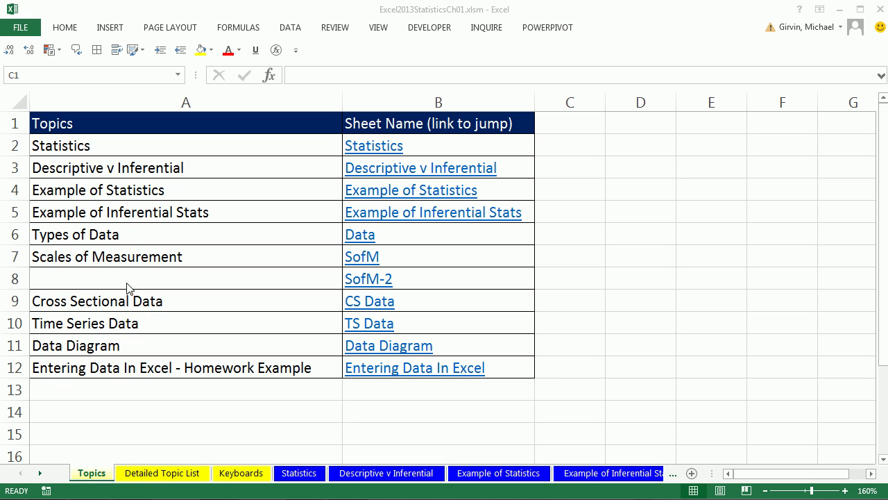
# - Search Google for 'download power query' and bring up the Microsoft Download Center's Power Query file list
pyautogui.click(62, 444)
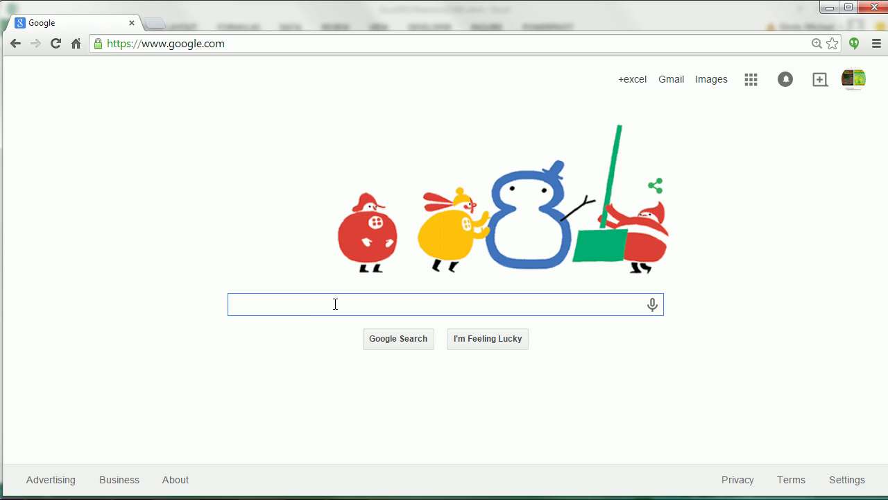
pyautogui.write('dow')
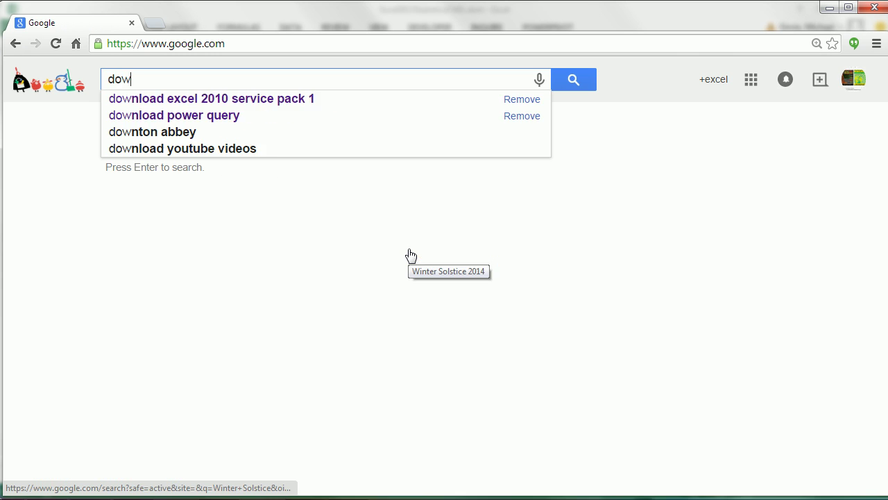
pyautogui.write('load power ')
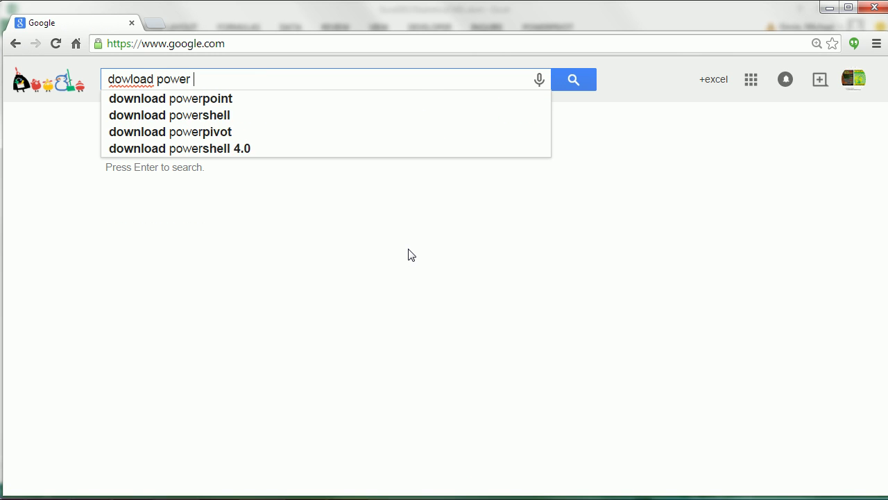
pyautogui.write('query')
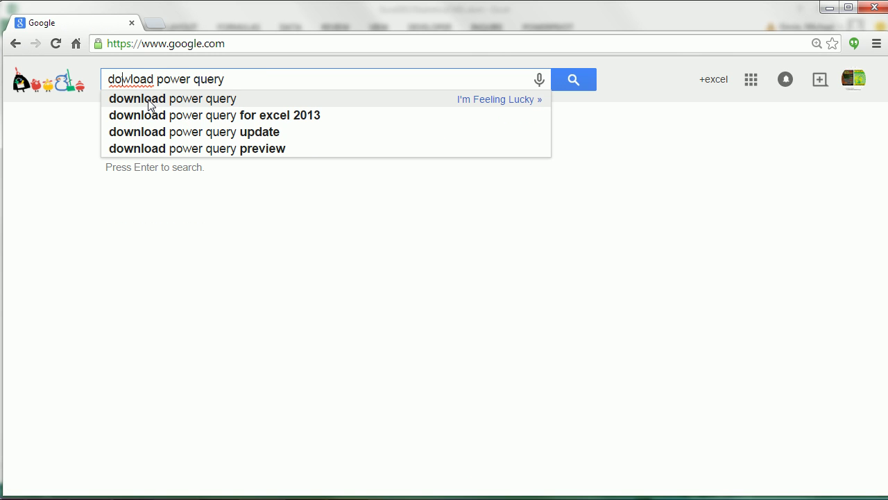
pyautogui.press('Down')
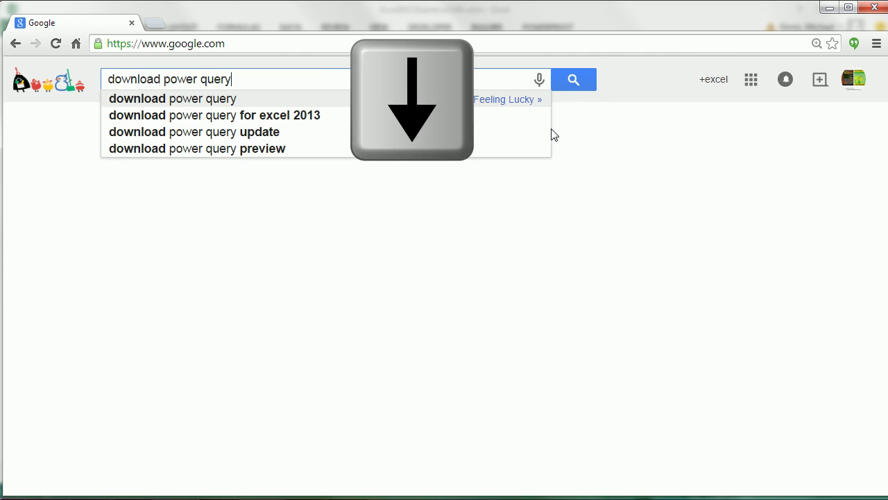
pyautogui.press('Return')
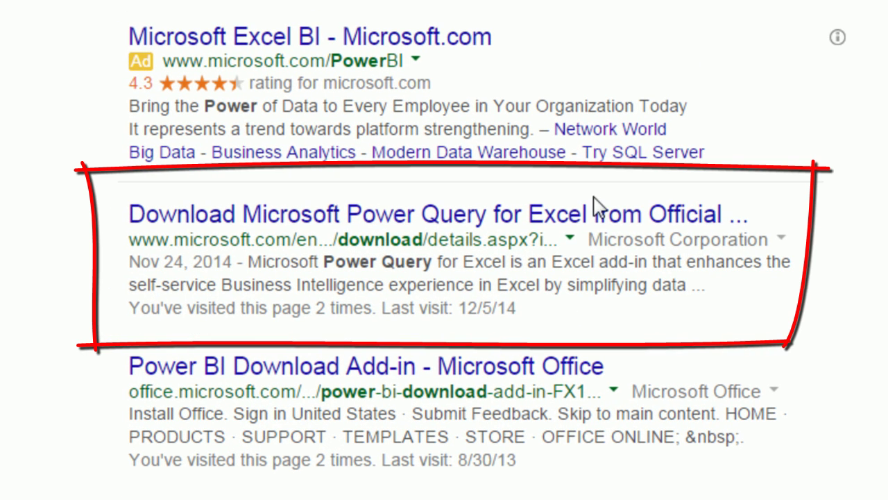
pyautogui.click(456, 221)
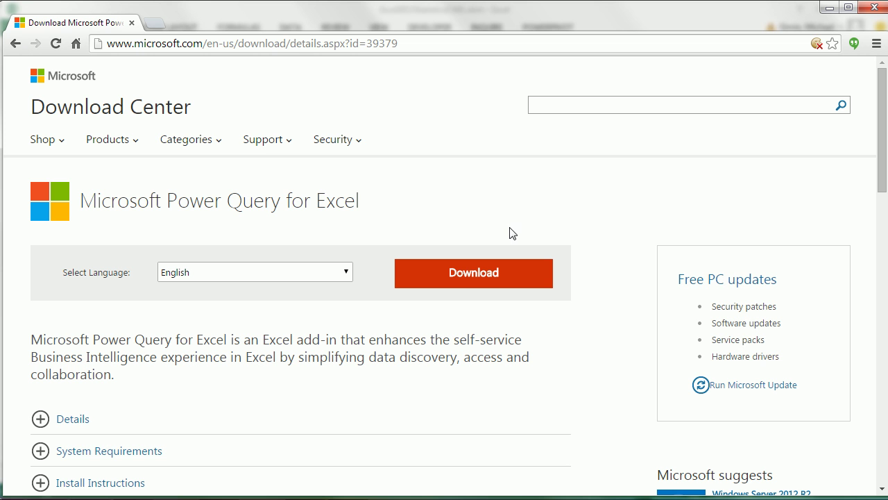
pyautogui.click(469, 279)
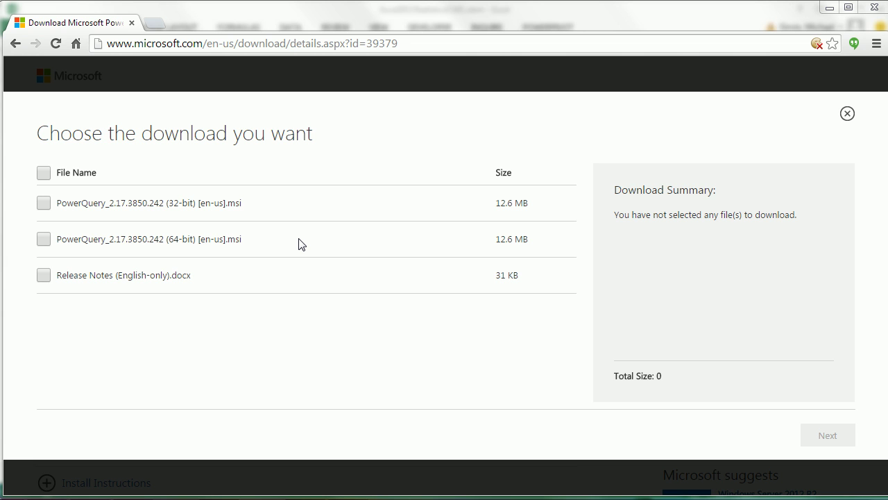
pyautogui.press('super')
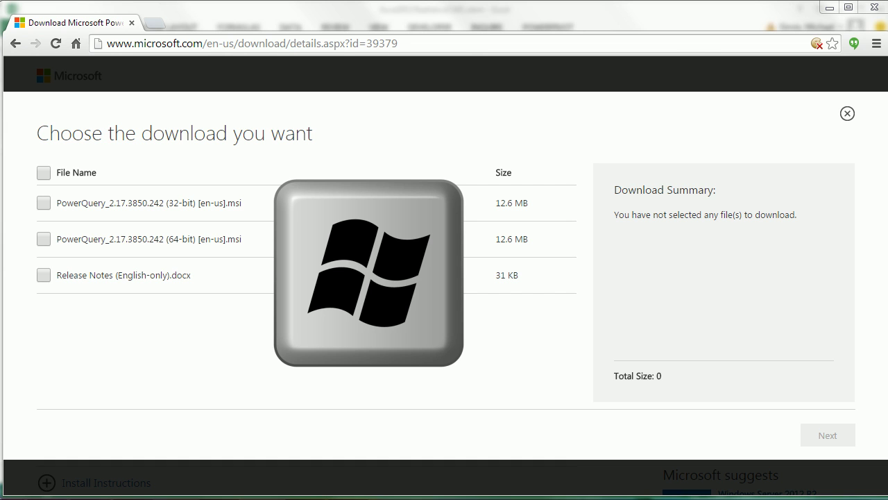
pyautogui.press('super+Pause')
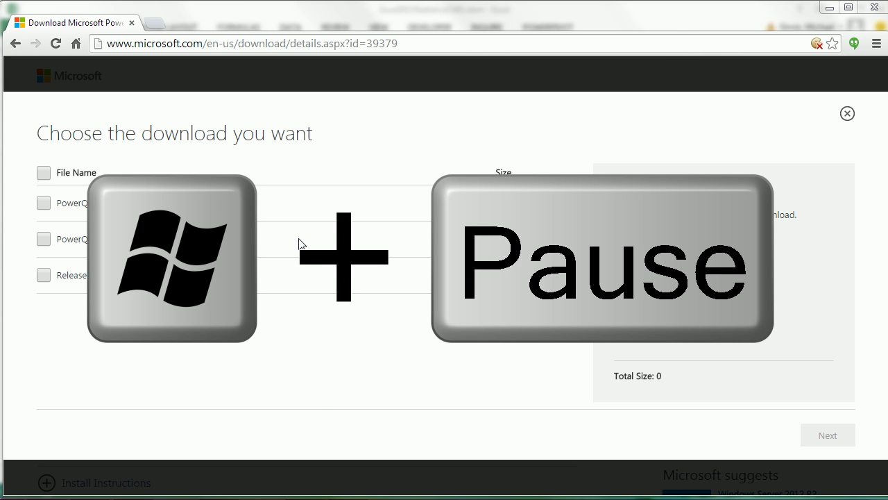
pyautogui.press('super+Pause')
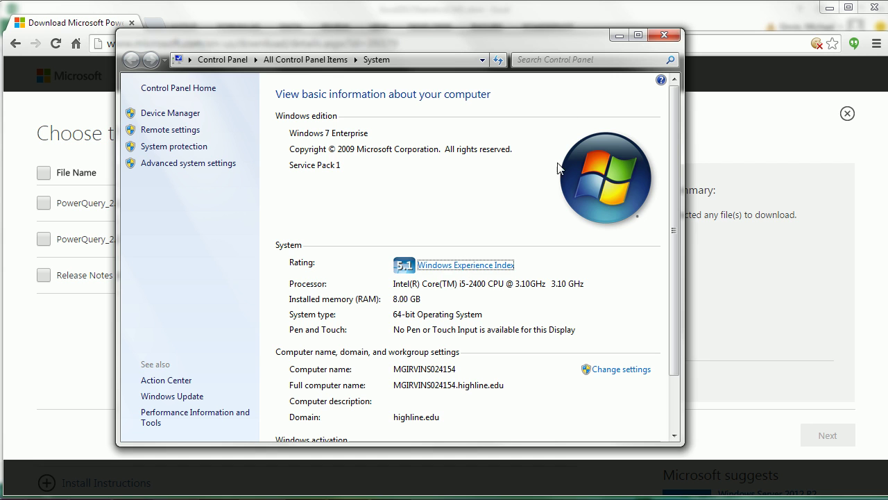
# - Download the 64-bit installer 'PowerQuery_2.17.3850.242 (64-bit) [en-us].msi' to the Desktop
pyautogui.click(656, 36)
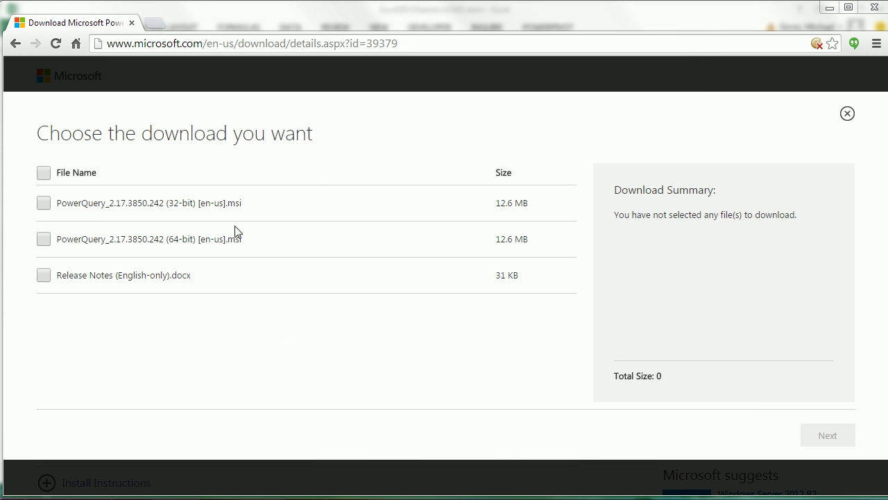
pyautogui.click(44, 239)
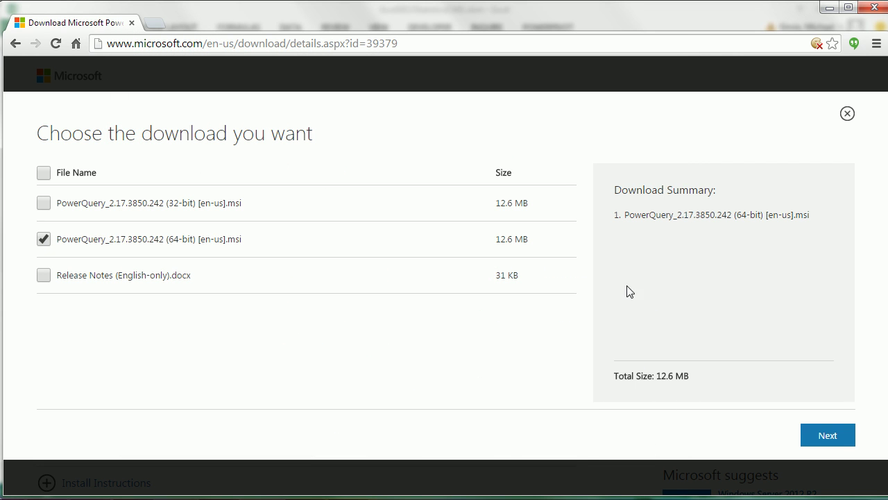
pyautogui.click(827, 435)
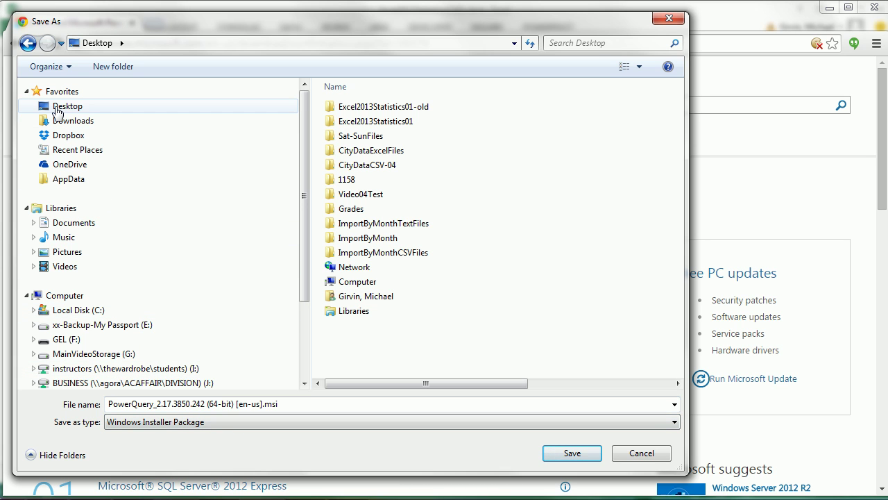
pyautogui.click(571, 453)
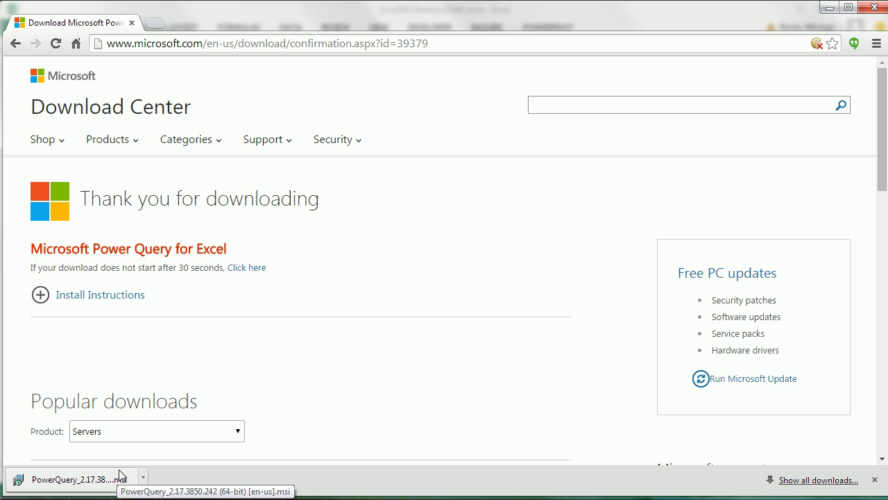
# - Run the PowerQuery .msi from the desktop, then dismiss the setup after it halts because Excel is open
pyautogui.press('super+d')
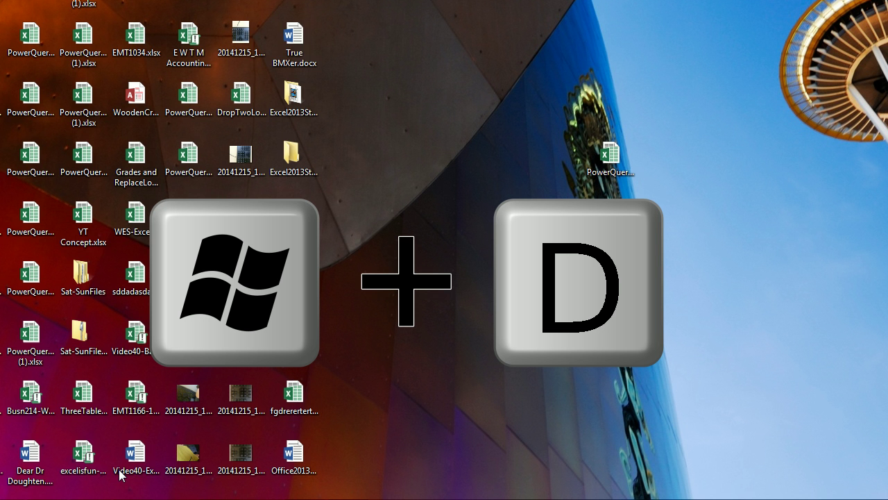
pyautogui.moveTo(294, 41); pyautogui.dragTo(453, 55)
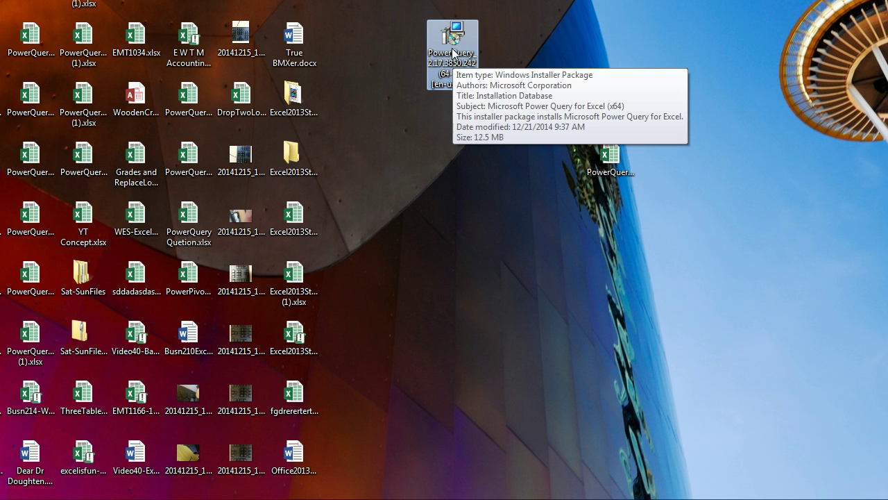
pyautogui.doubleClick(453, 60)
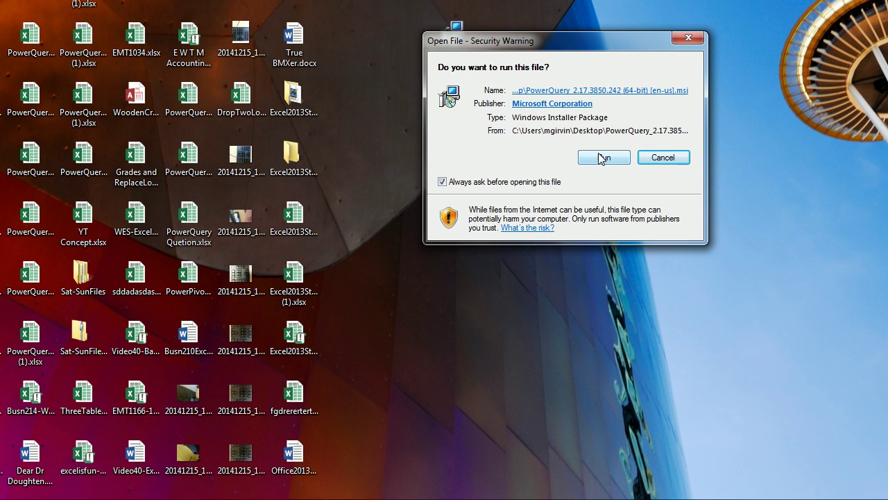
pyautogui.click(599, 157)
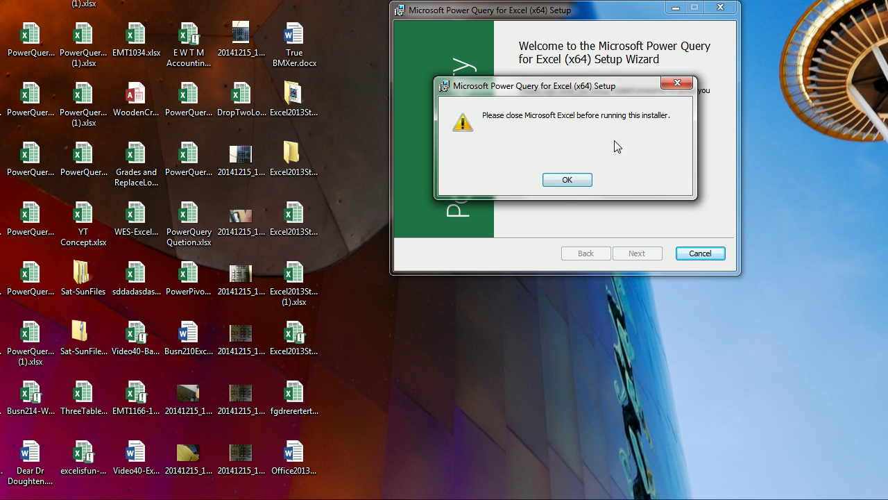
pyautogui.click(568, 180)
pyautogui.click(637, 253)
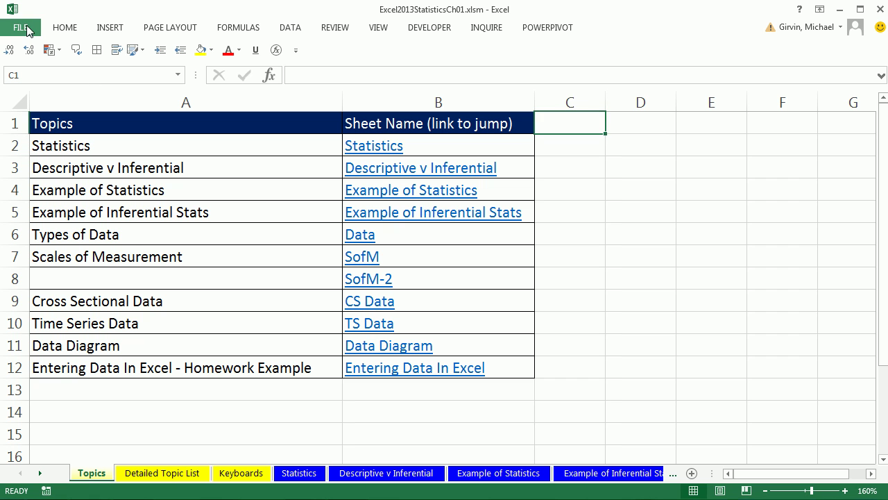
# - Enable the 'Microsoft Power Query for Excel' COM add-in through File > Options > Add-Ins
pyautogui.click(26, 28)
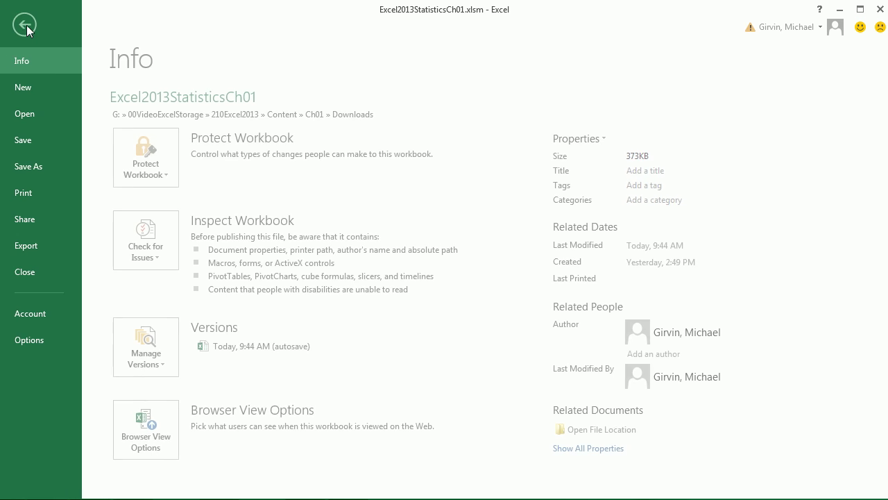
pyautogui.click(46, 343)
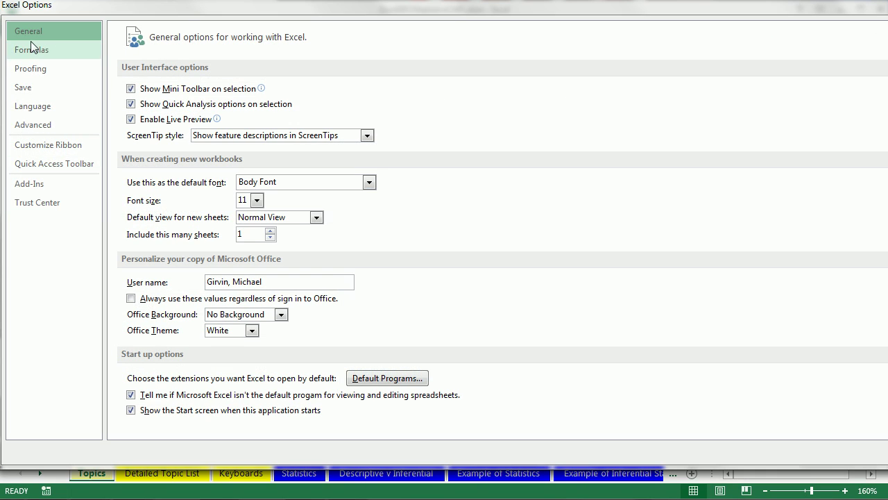
pyautogui.click(53, 189)
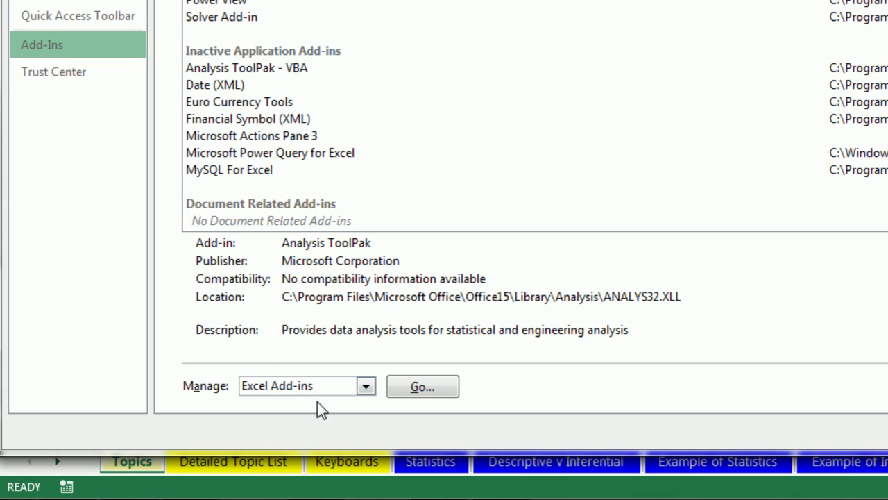
pyautogui.click(367, 387)
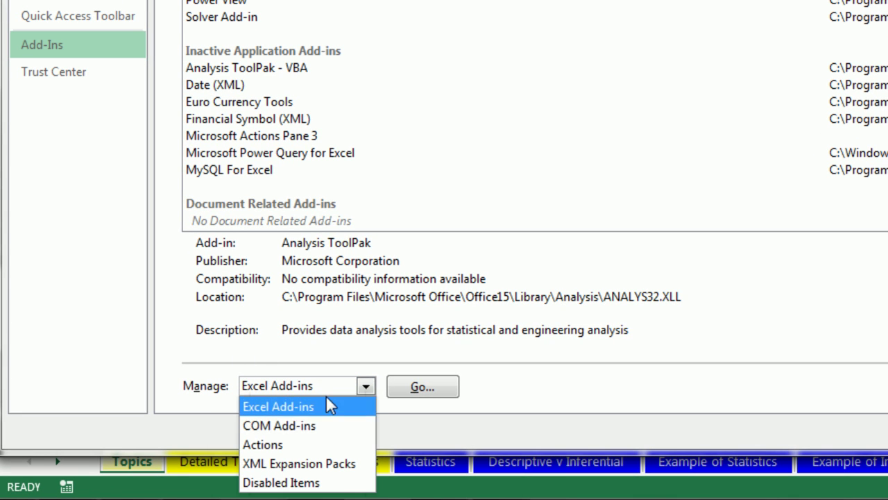
pyautogui.click(277, 426)
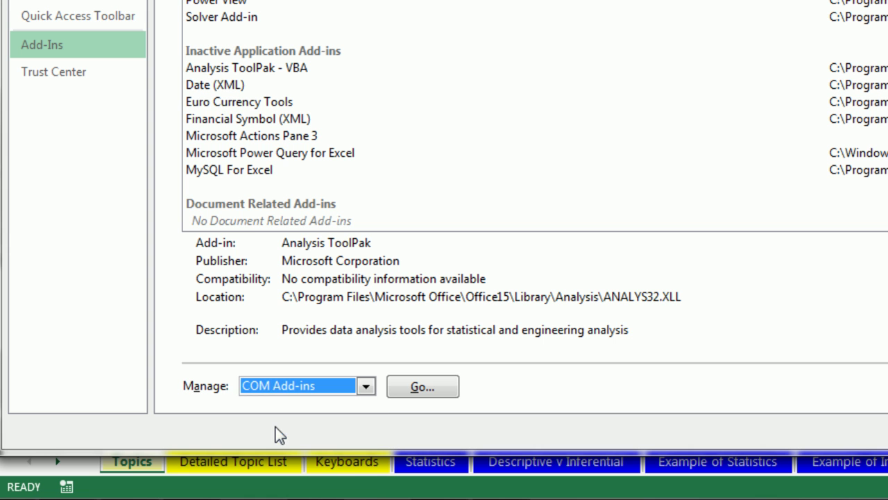
pyautogui.click(414, 390)
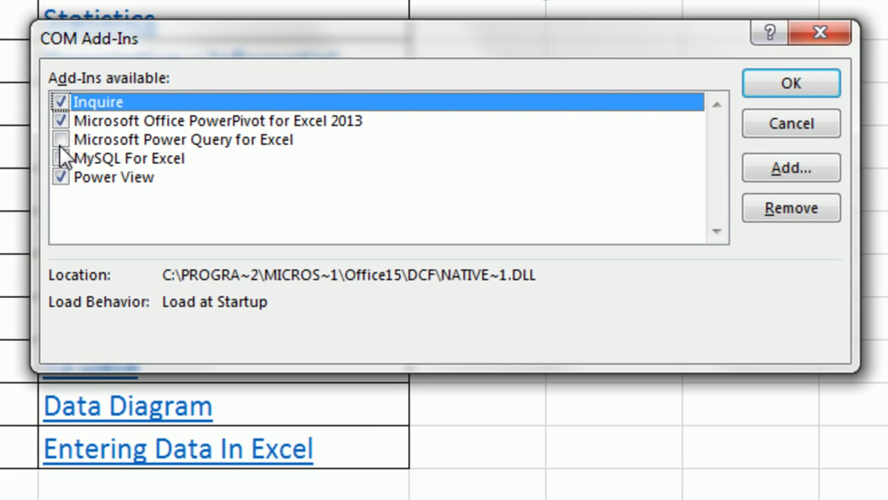
pyautogui.click(389, 95)
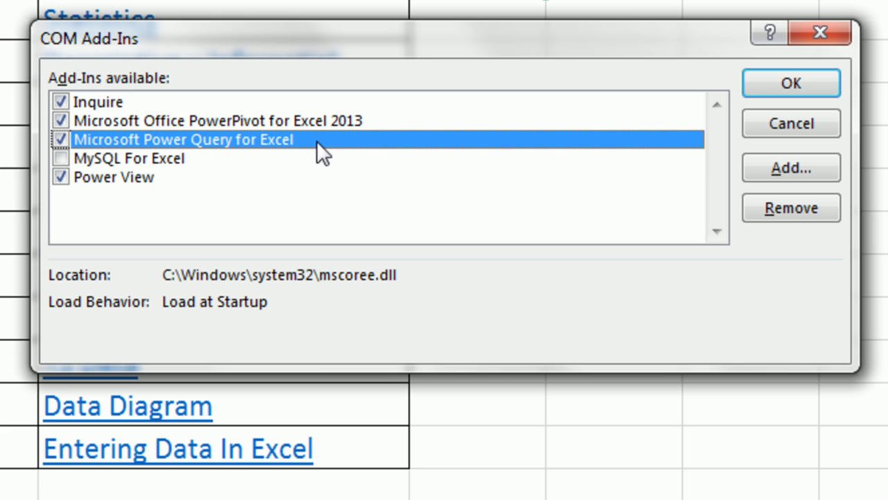
pyautogui.click(816, 81)
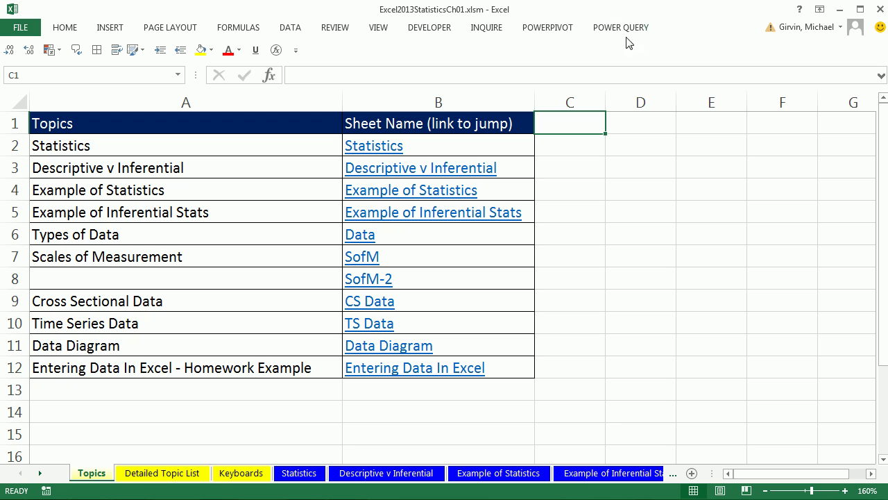
# - Compare the POWER QUERY ribbon with the DATA, REVIEW and VIEW tabs, ending on POWER QUERY
pyautogui.click(621, 29)
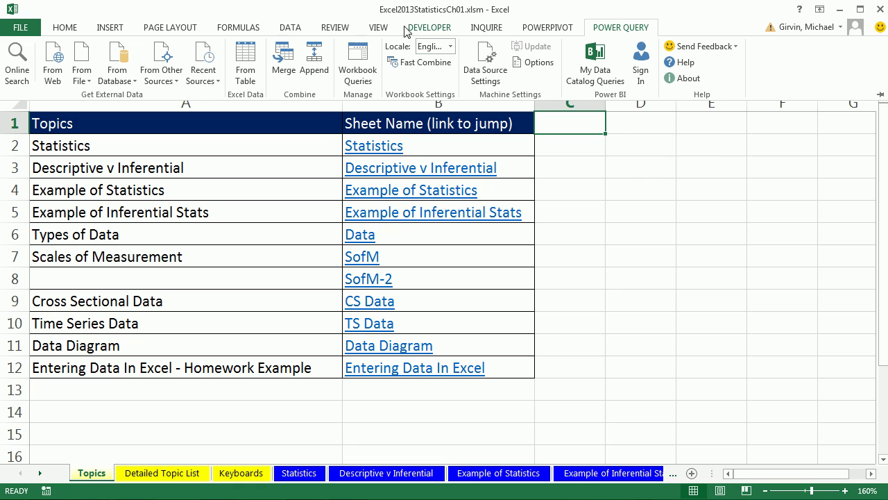
pyautogui.click(746, 21)
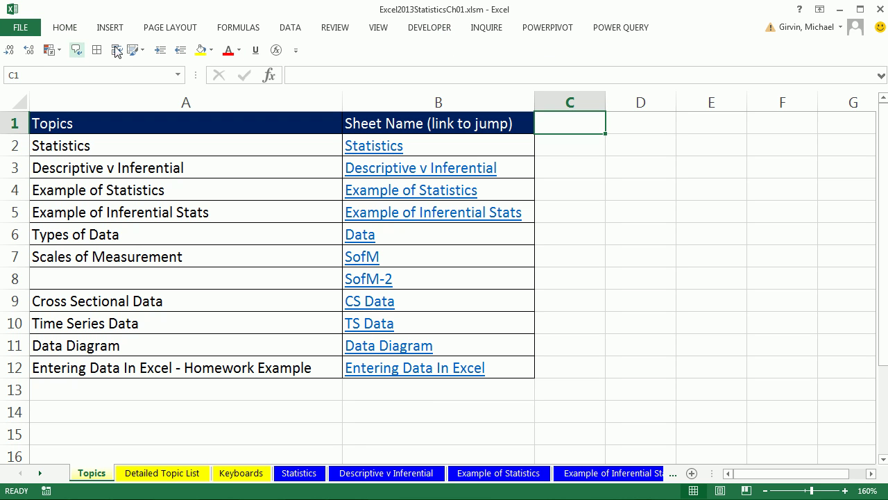
pyautogui.click(292, 29)
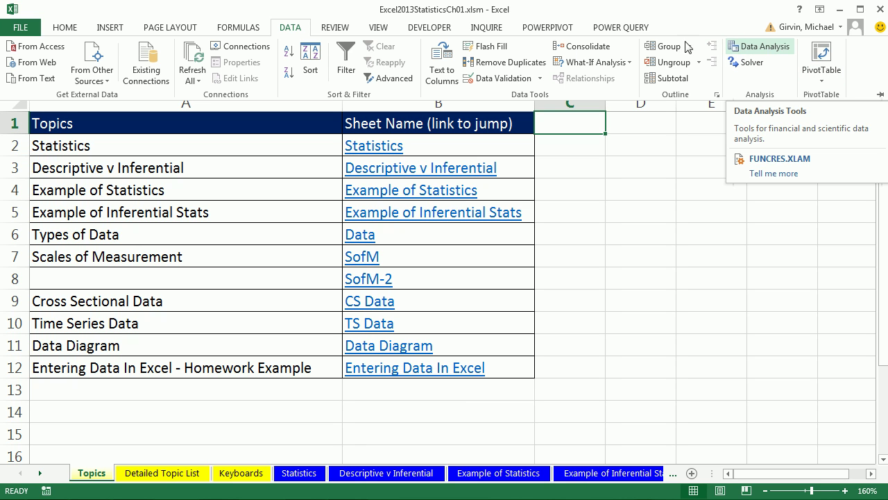
pyautogui.click(335, 29)
pyautogui.click(379, 29)
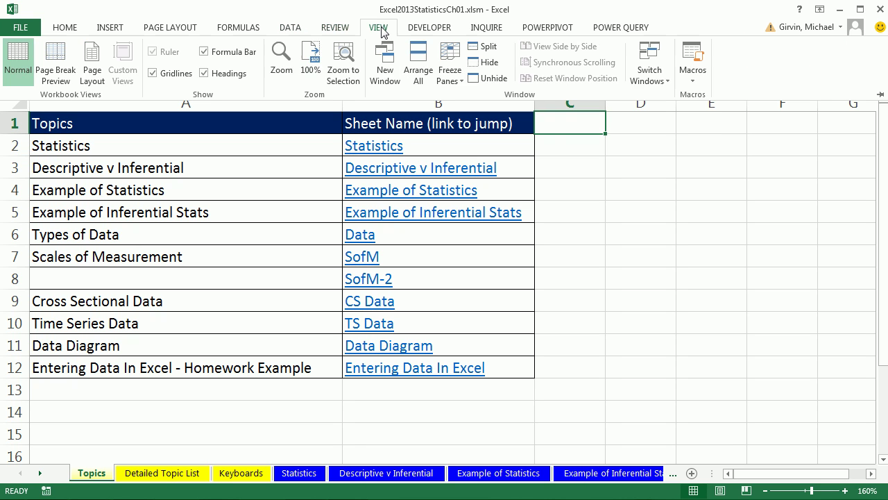
pyautogui.click(629, 29)
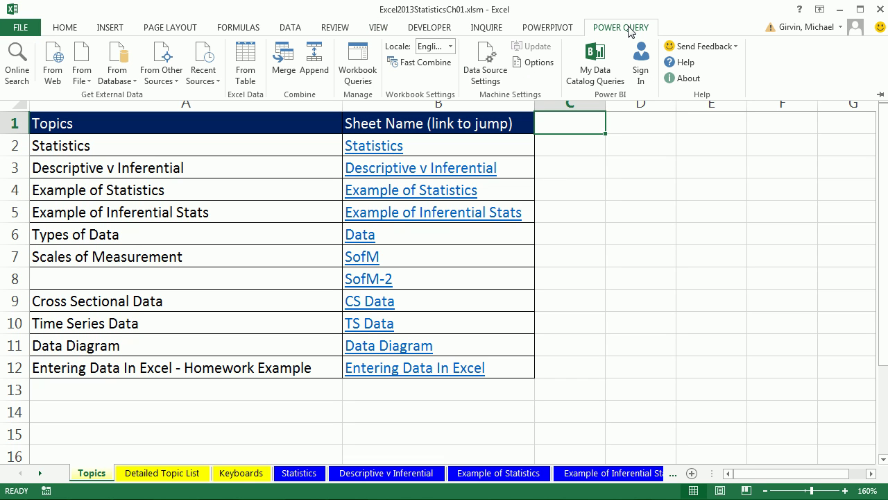